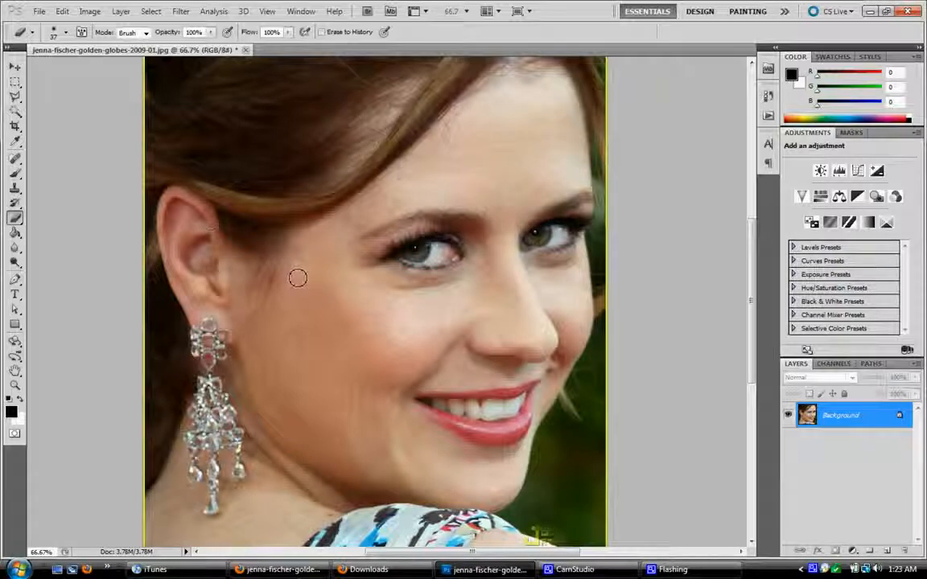
Step: Outline the woman's face with the Polygonal Lasso from chin along jaw, hairline and far cheek, closing the selection at the chin
{"action": "left_click", "coordinate": [15, 97]}
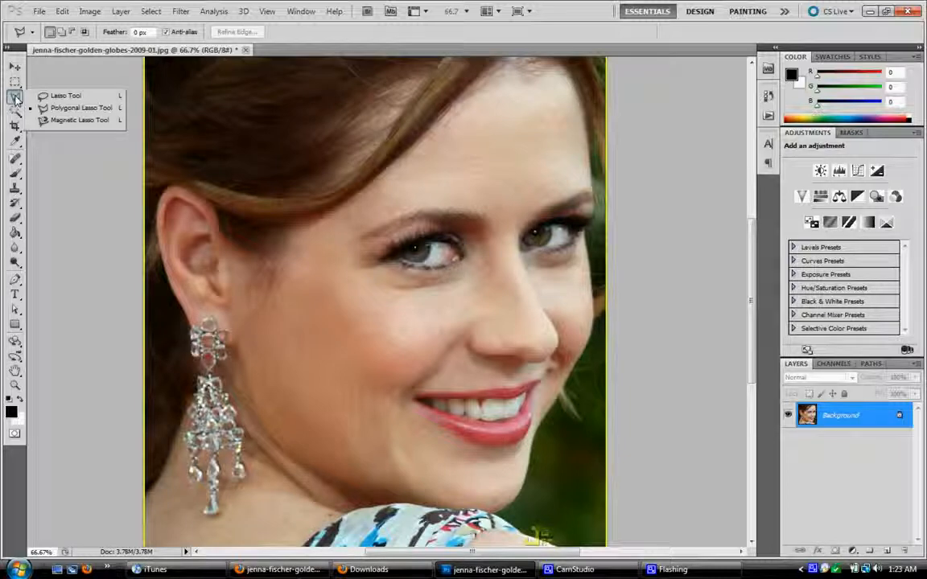
{"action": "left_click", "coordinate": [79, 107]}
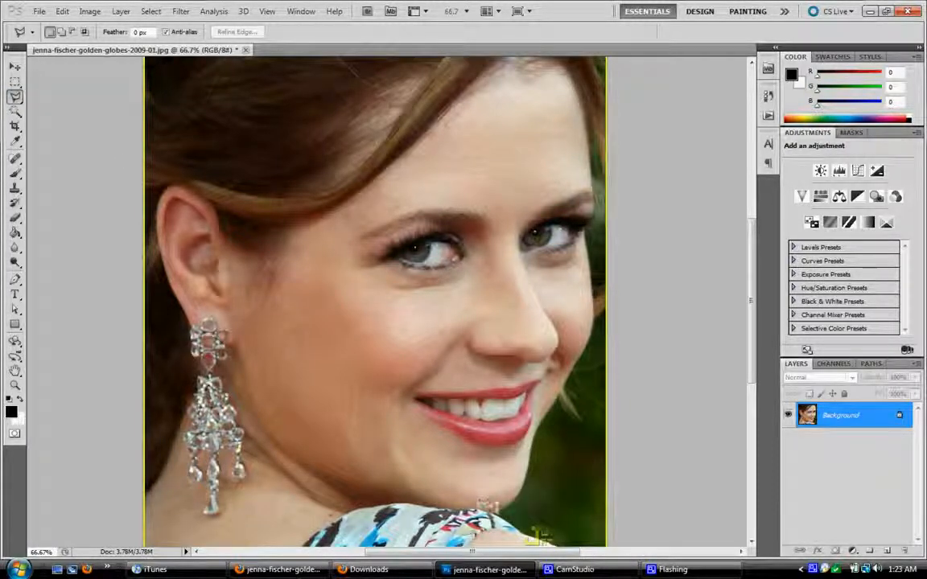
{"action": "left_click", "coordinate": [489, 515]}
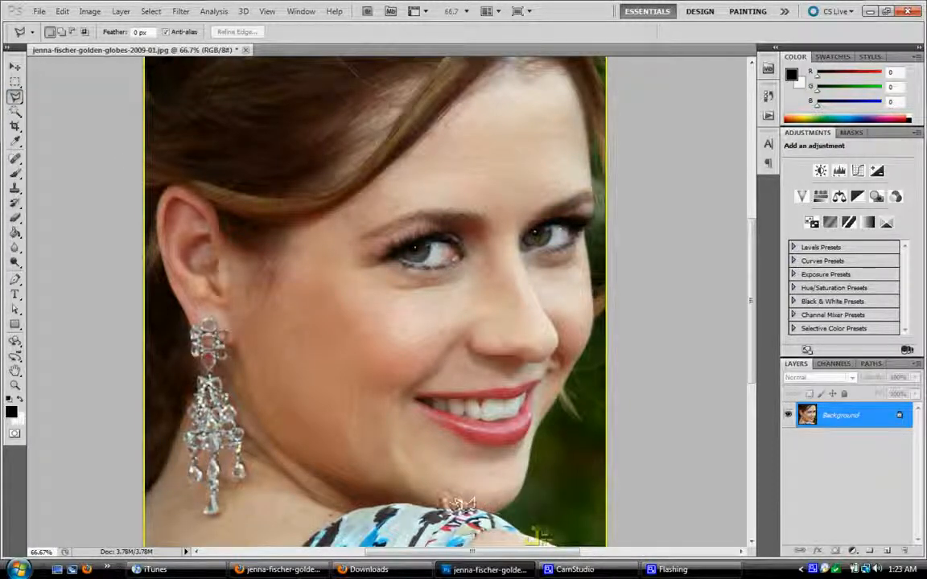
{"action": "left_click", "coordinate": [335, 484]}
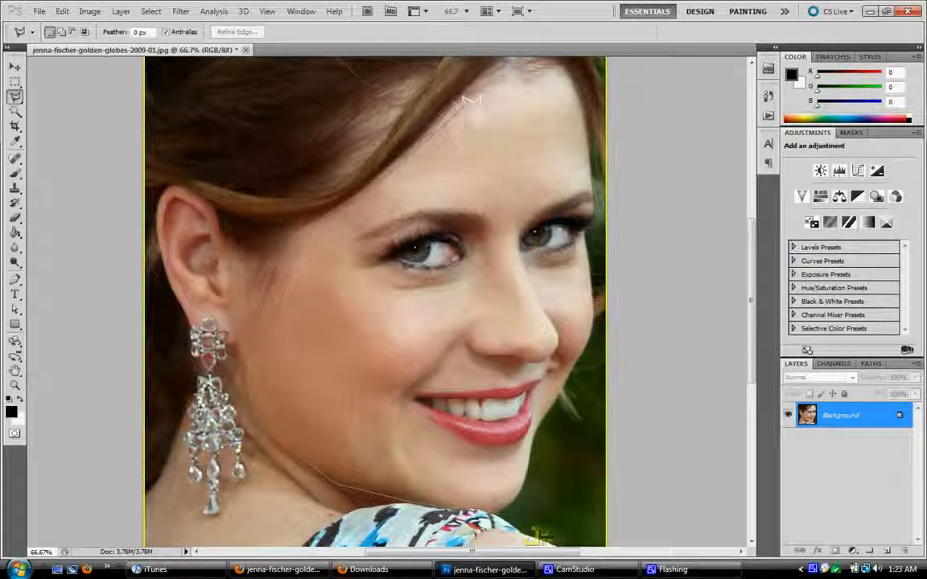
{"action": "left_click", "coordinate": [516, 87]}
{"action": "left_click", "coordinate": [544, 83]}
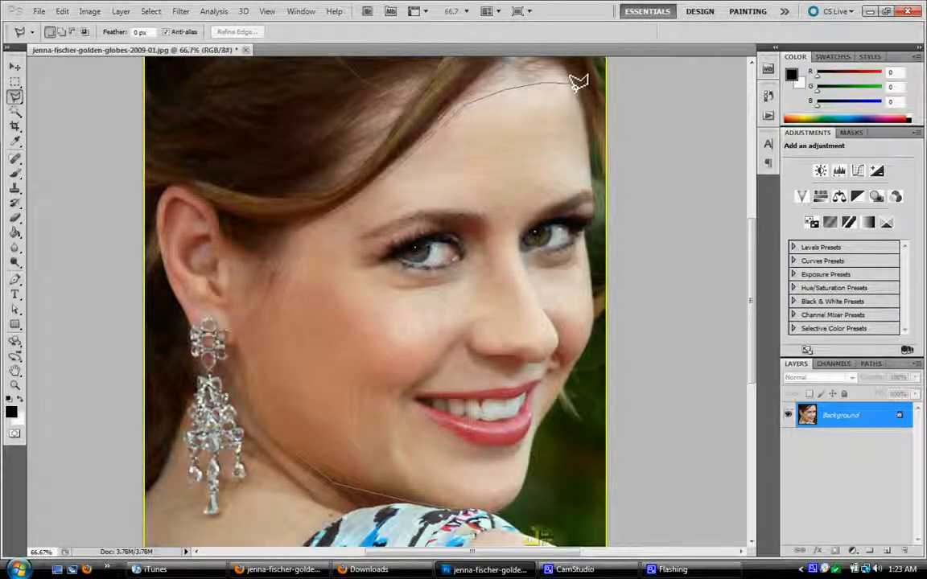
{"action": "left_click", "coordinate": [565, 78]}
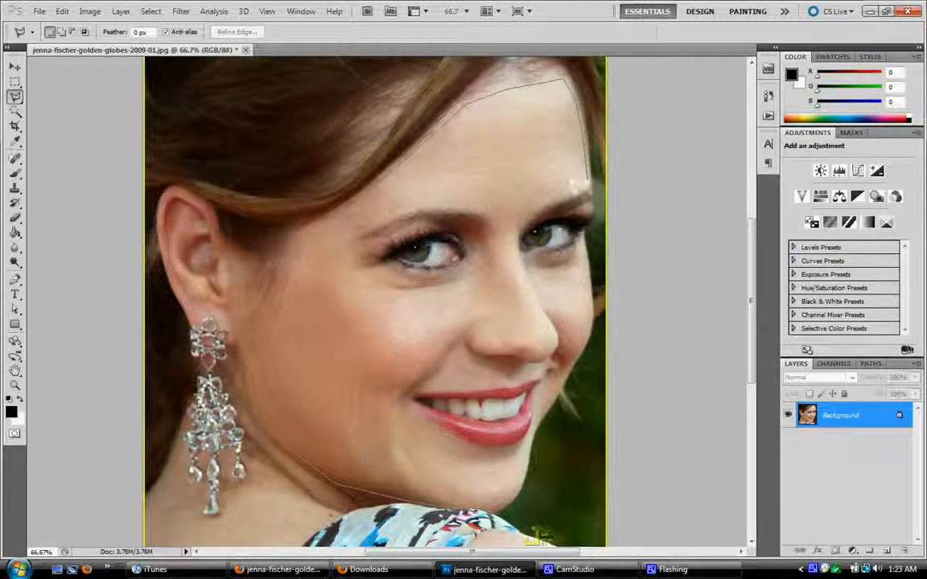
{"action": "left_click", "coordinate": [592, 195]}
{"action": "left_click", "coordinate": [582, 228]}
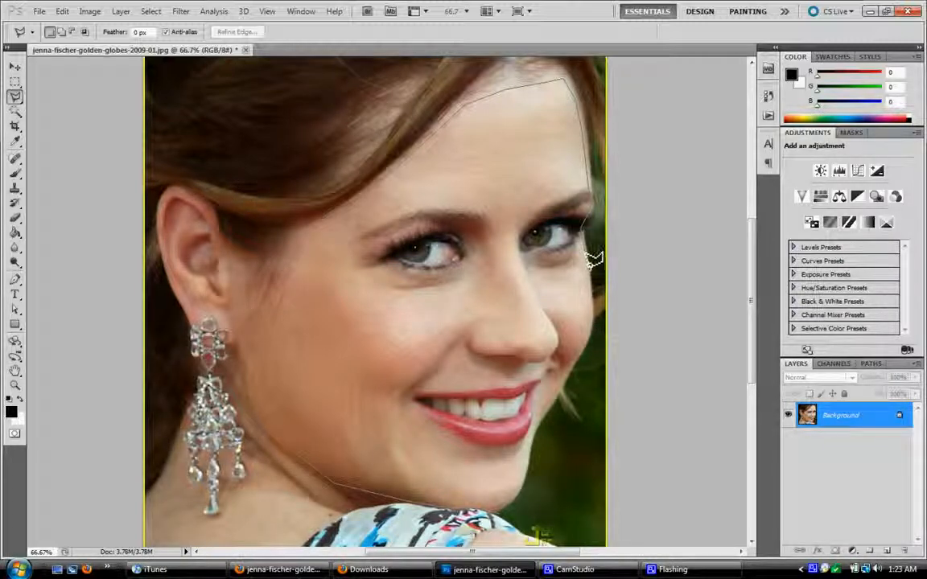
{"action": "left_click", "coordinate": [594, 329]}
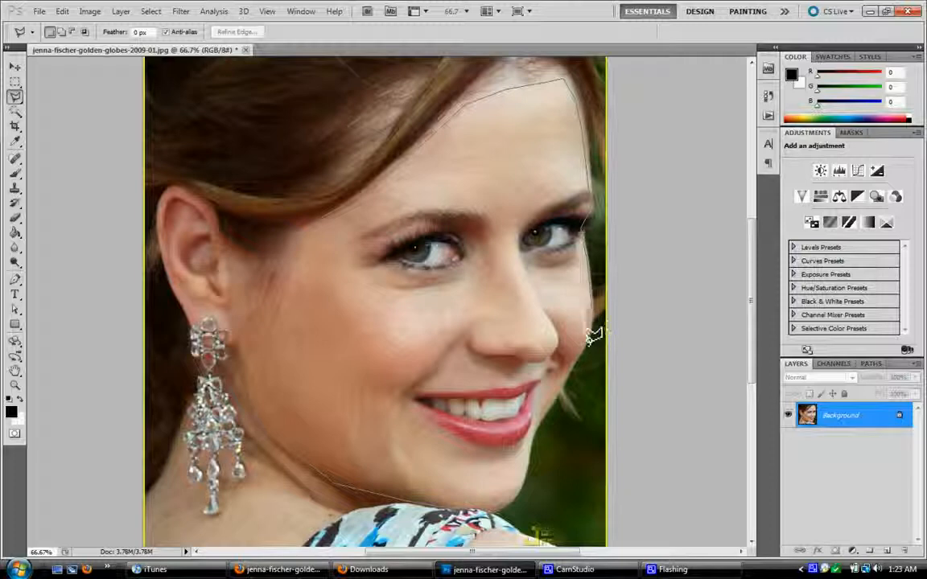
{"action": "left_click", "coordinate": [565, 377]}
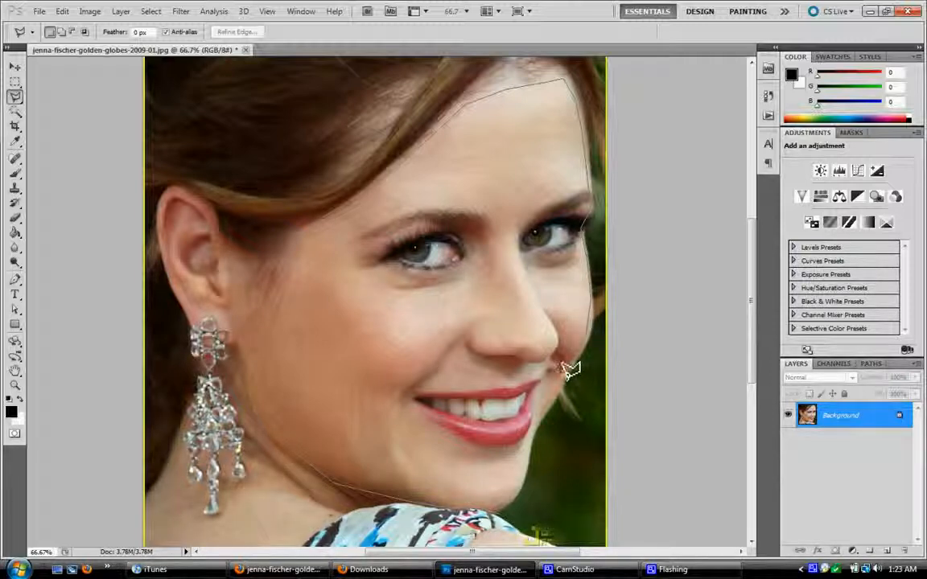
{"action": "left_click", "coordinate": [532, 439]}
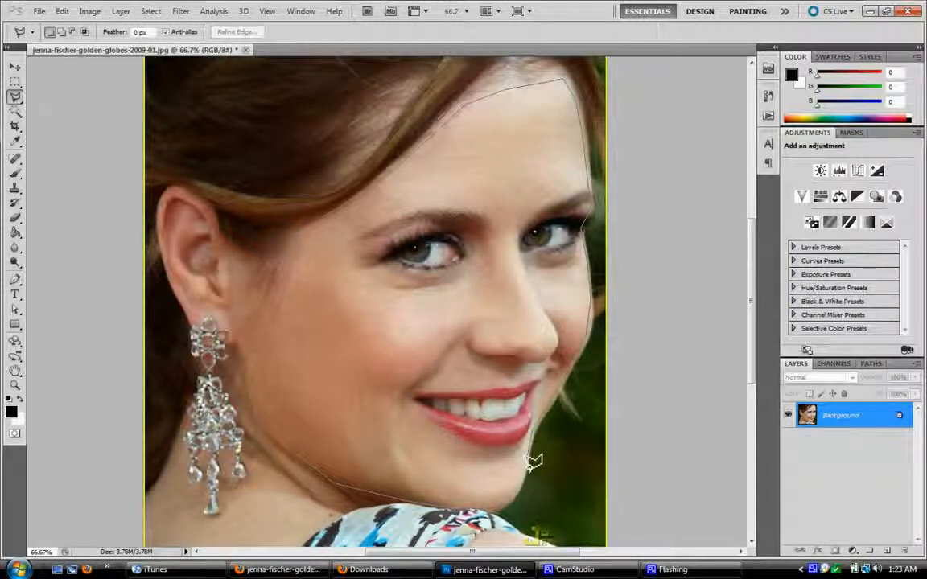
{"action": "double_click", "coordinate": [508, 514]}
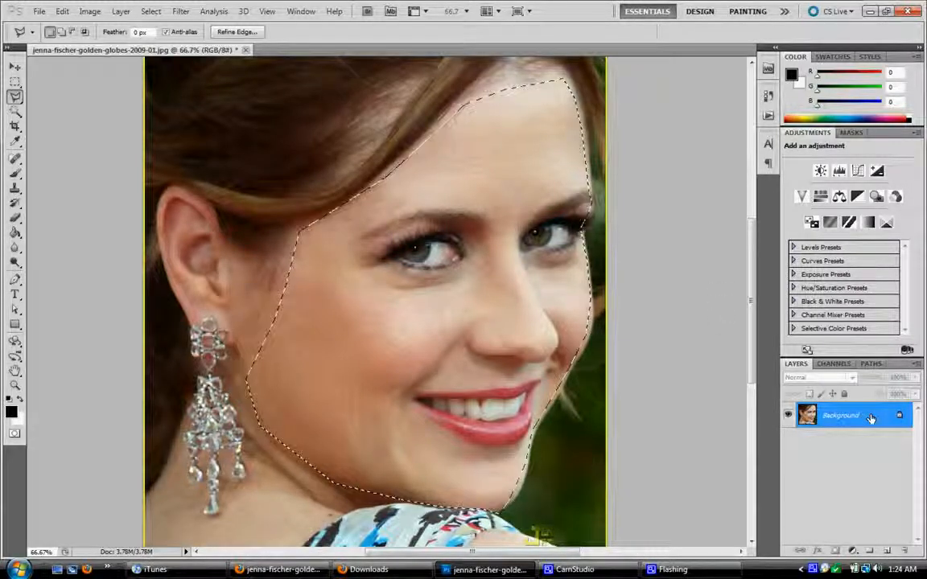
Step: Copy the selected face area and paste it onto a new layer above the Background
{"action": "left_click", "coordinate": [62, 11]}
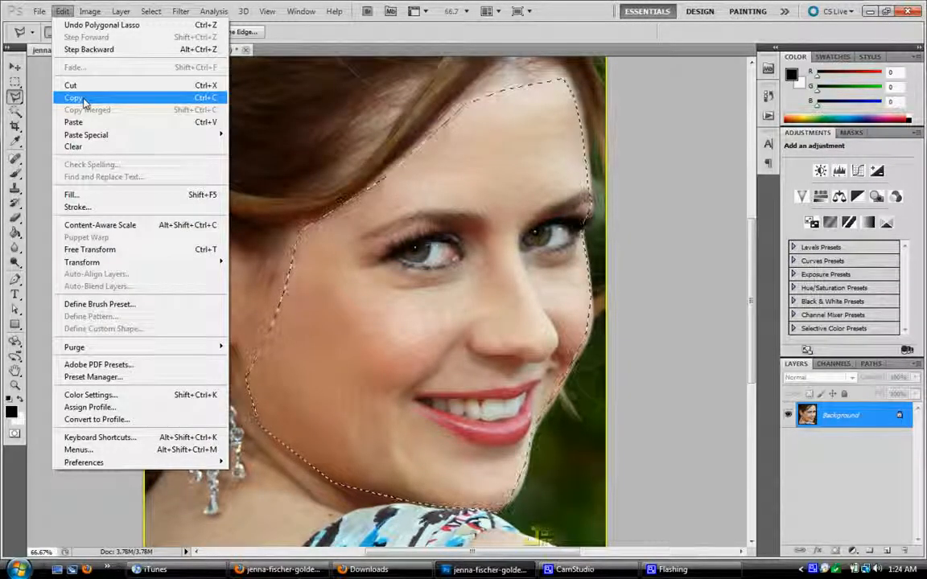
{"action": "left_click", "coordinate": [84, 101]}
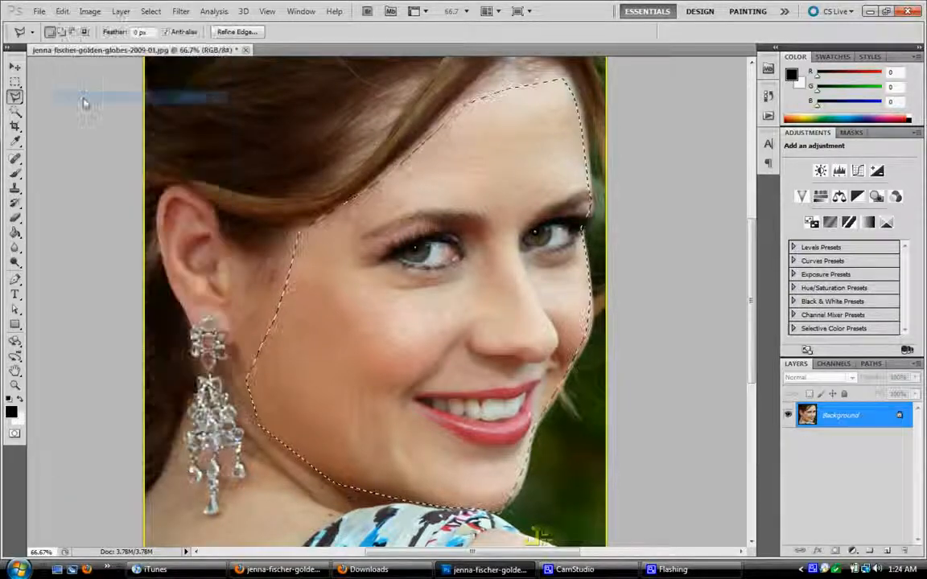
{"action": "left_click", "coordinate": [62, 12]}
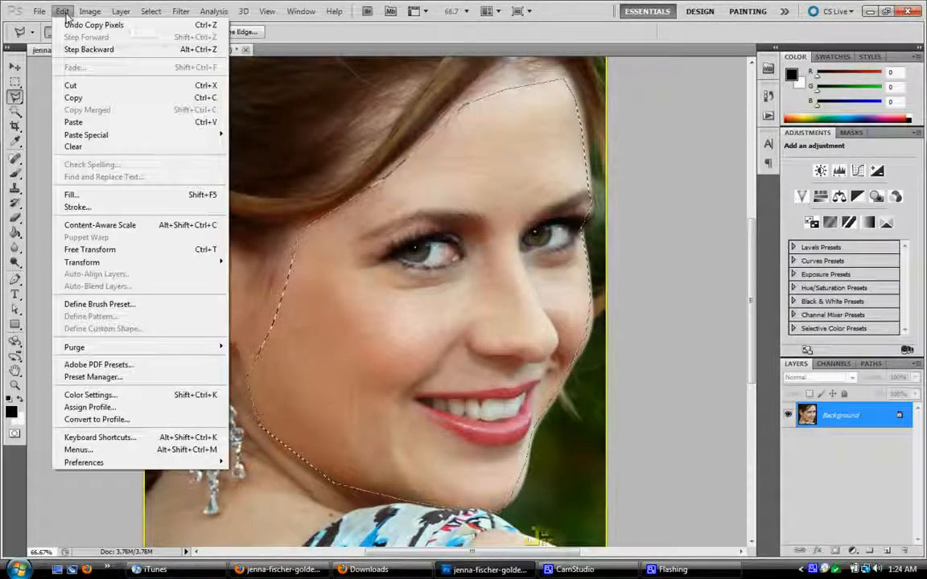
{"action": "left_click", "coordinate": [83, 123]}
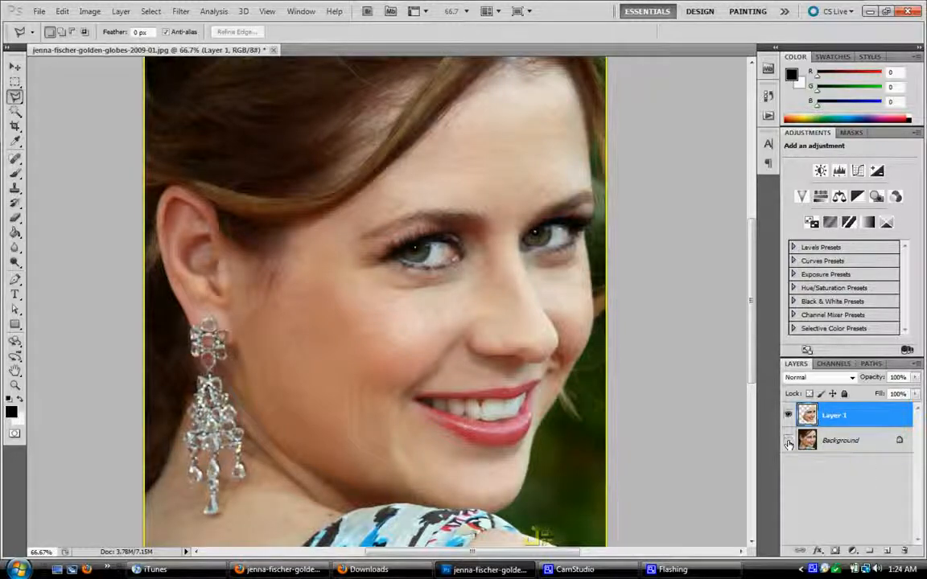
Step: Hide the Background layer and erase both eyes, the eyebrows and the mouth from the face on Layer 1
{"action": "left_click", "coordinate": [788, 441]}
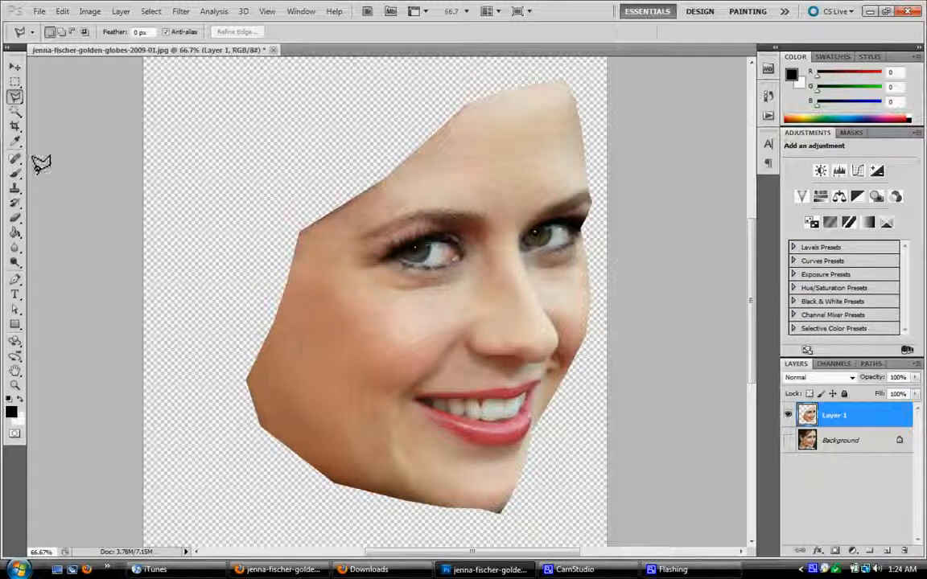
{"action": "left_click", "coordinate": [15, 219]}
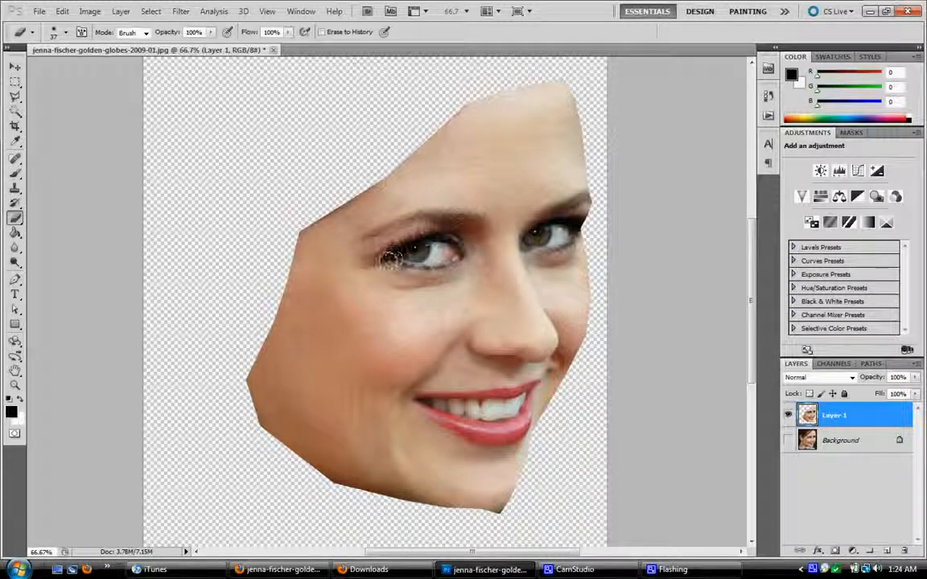
{"action": "mouse_move", "coordinate": [396, 258]}
{"action": "left_mouse_down"}
{"action": "mouse_move", "coordinate": [444, 236]}
{"action": "mouse_move", "coordinate": [390, 251]}
{"action": "mouse_move", "coordinate": [389, 235]}
{"action": "mouse_move", "coordinate": [371, 236]}
{"action": "mouse_move", "coordinate": [405, 221]}
{"action": "mouse_move", "coordinate": [482, 223]}
{"action": "mouse_move", "coordinate": [454, 246]}
{"action": "mouse_move", "coordinate": [449, 240]}
{"action": "mouse_move", "coordinate": [464, 258]}
{"action": "mouse_move", "coordinate": [440, 275]}
{"action": "mouse_move", "coordinate": [404, 259]}
{"action": "mouse_move", "coordinate": [397, 266]}
{"action": "mouse_move", "coordinate": [440, 255]}
{"action": "mouse_move", "coordinate": [422, 241]}
{"action": "mouse_move", "coordinate": [448, 259]}
{"action": "mouse_move", "coordinate": [413, 254]}
{"action": "mouse_move", "coordinate": [459, 261]}
{"action": "left_mouse_up"}
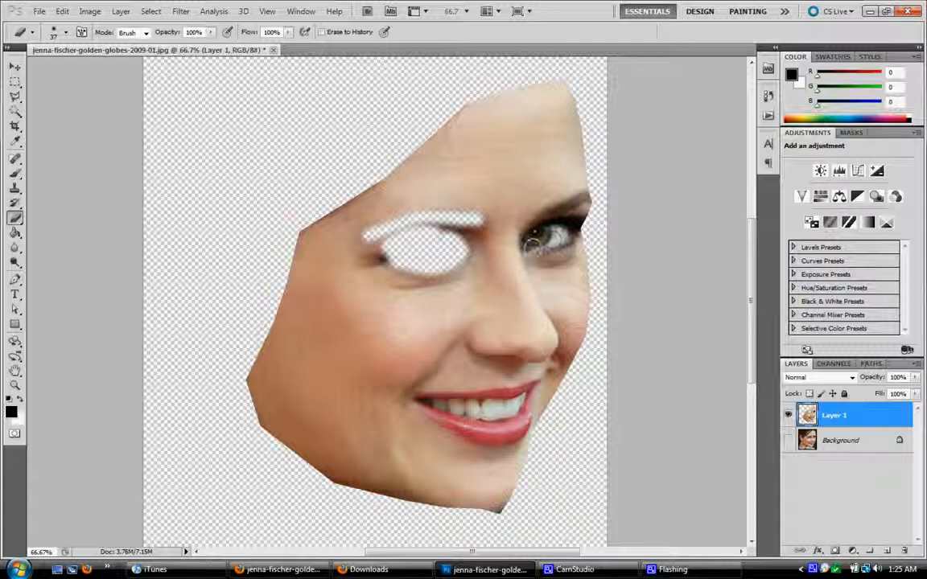
{"action": "mouse_move", "coordinate": [531, 241]}
{"action": "left_mouse_down"}
{"action": "mouse_move", "coordinate": [576, 227]}
{"action": "mouse_move", "coordinate": [538, 242]}
{"action": "mouse_move", "coordinate": [563, 234]}
{"action": "mouse_move", "coordinate": [548, 242]}
{"action": "mouse_move", "coordinate": [571, 217]}
{"action": "mouse_move", "coordinate": [563, 206]}
{"action": "mouse_move", "coordinate": [533, 232]}
{"action": "mouse_move", "coordinate": [559, 237]}
{"action": "left_mouse_up"}
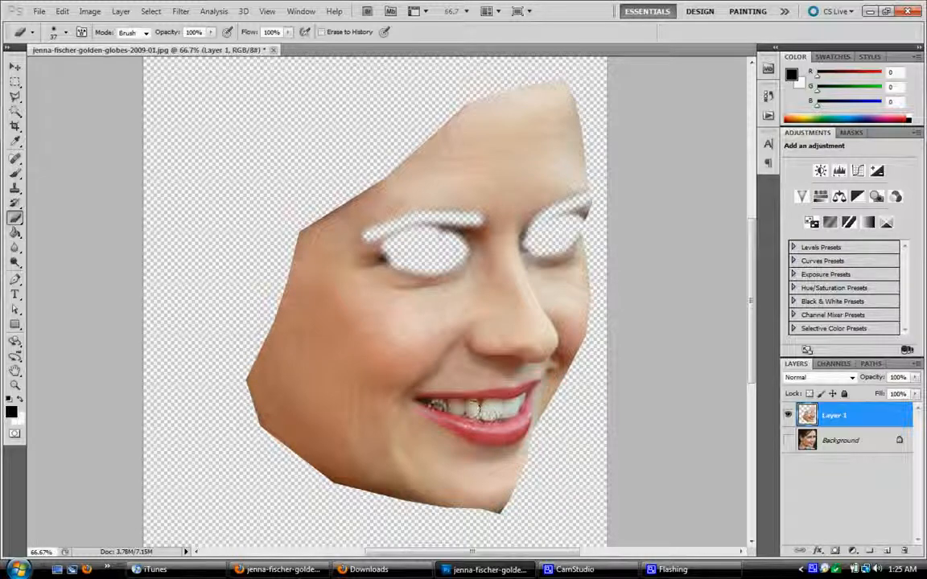
{"action": "mouse_move", "coordinate": [426, 405]}
{"action": "left_mouse_down"}
{"action": "mouse_move", "coordinate": [502, 443]}
{"action": "mouse_move", "coordinate": [526, 428]}
{"action": "mouse_move", "coordinate": [532, 391]}
{"action": "mouse_move", "coordinate": [431, 402]}
{"action": "mouse_move", "coordinate": [486, 429]}
{"action": "mouse_move", "coordinate": [517, 417]}
{"action": "mouse_move", "coordinate": [487, 435]}
{"action": "mouse_move", "coordinate": [519, 401]}
{"action": "mouse_move", "coordinate": [468, 414]}
{"action": "mouse_move", "coordinate": [483, 424]}
{"action": "mouse_move", "coordinate": [474, 420]}
{"action": "mouse_move", "coordinate": [515, 411]}
{"action": "left_mouse_up"}
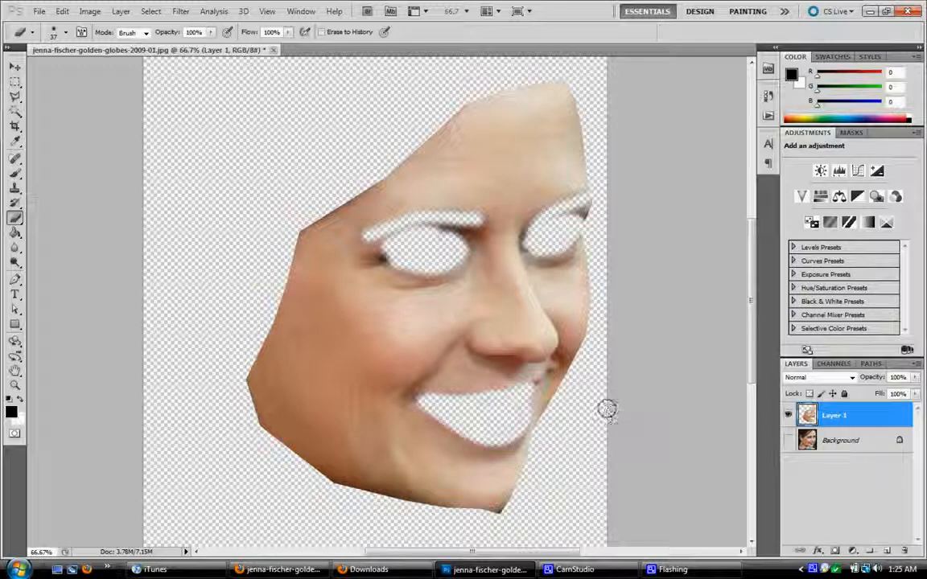
{"action": "left_click", "coordinate": [789, 441]}
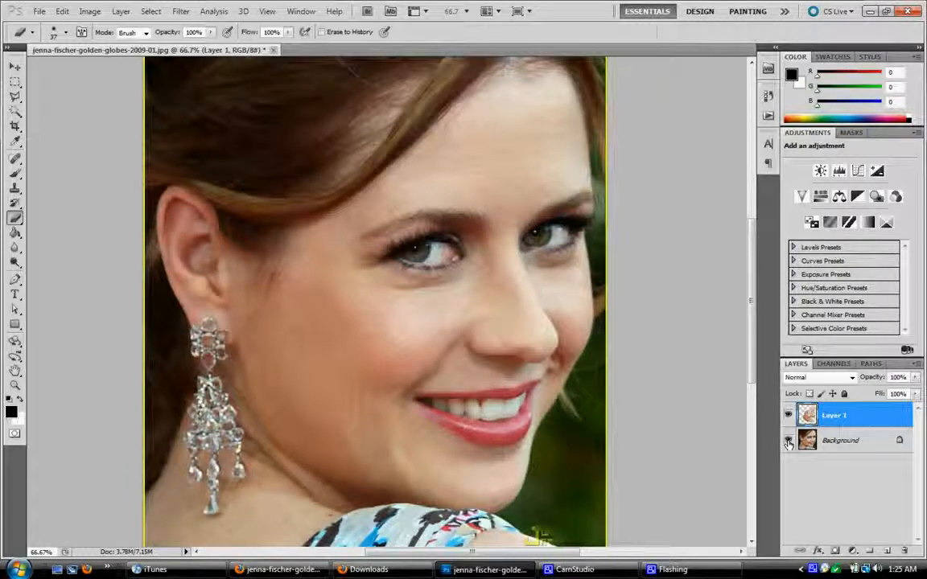
{"action": "left_click", "coordinate": [788, 441]}
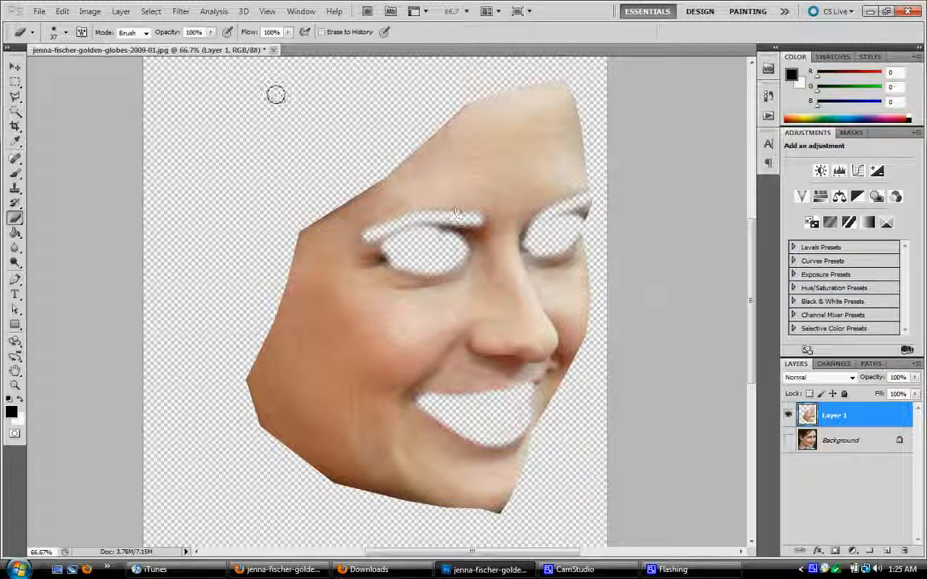
Step: Apply the Median noise filter with a small radius to the face cutout on Layer 1, checking the cheek skin in the preview
{"action": "left_click", "coordinate": [181, 12]}
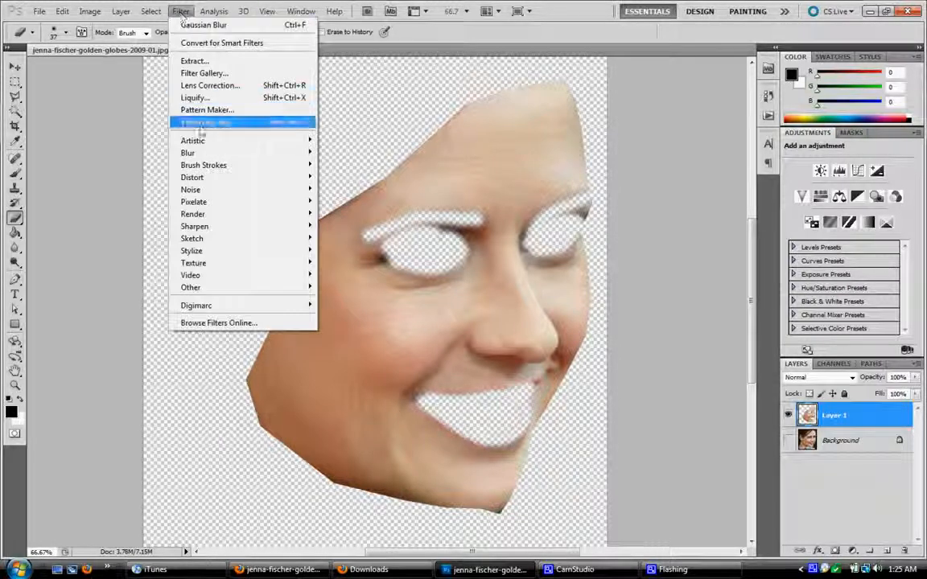
{"action": "mouse_move", "coordinate": [205, 191]}
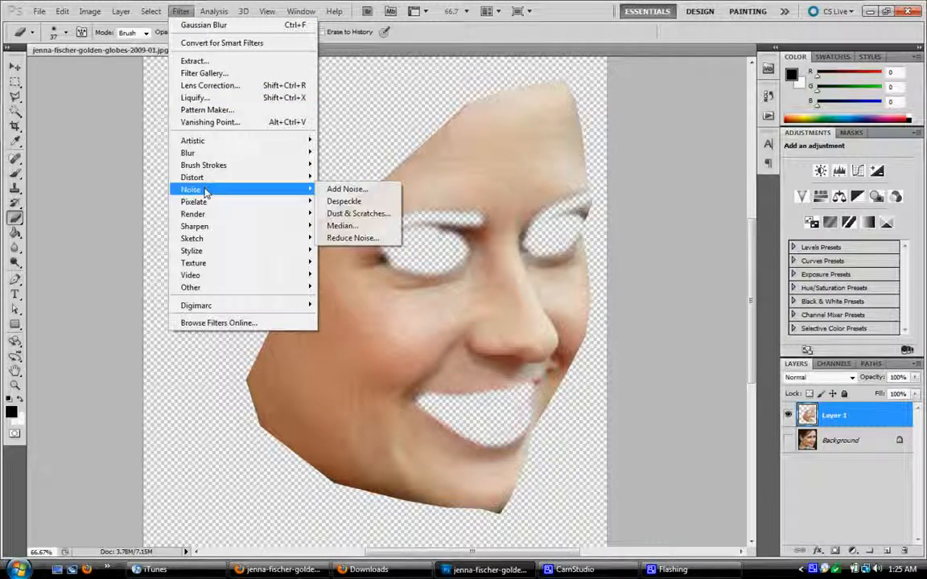
{"action": "left_click", "coordinate": [336, 227]}
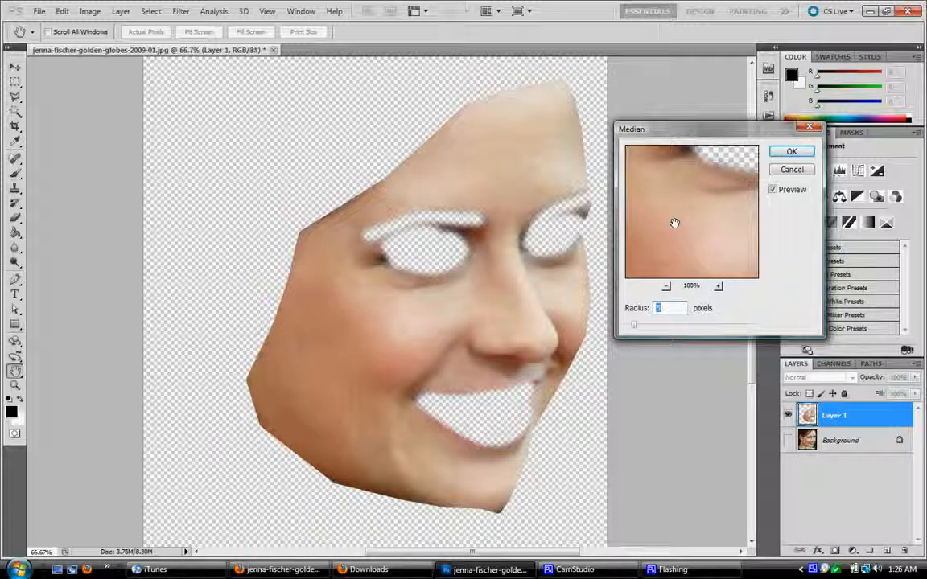
{"action": "left_click_drag", "start_coordinate": [674, 223], "coordinate": [691, 212]}
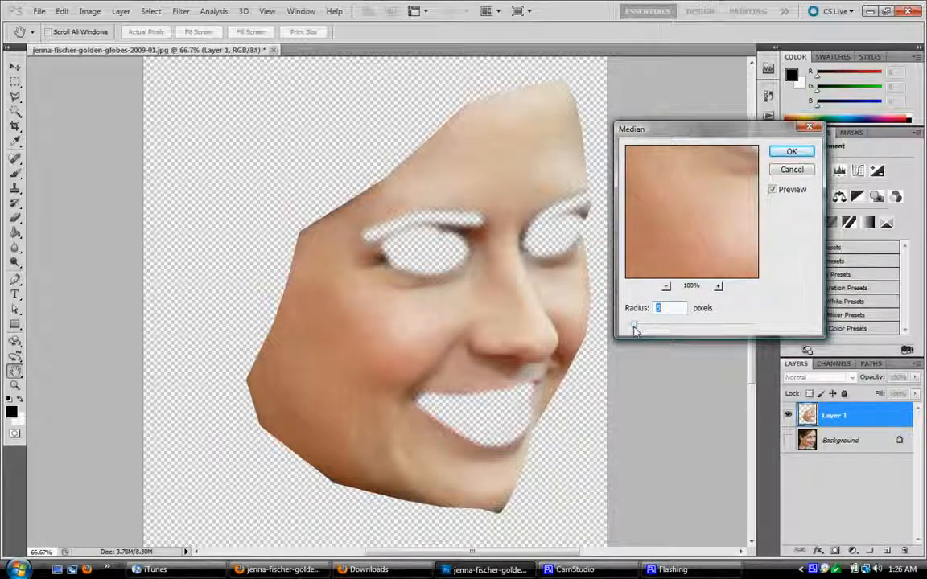
{"action": "mouse_move", "coordinate": [635, 326]}
{"action": "left_mouse_down"}
{"action": "mouse_move", "coordinate": [647, 329]}
{"action": "mouse_move", "coordinate": [633, 328]}
{"action": "left_mouse_up"}
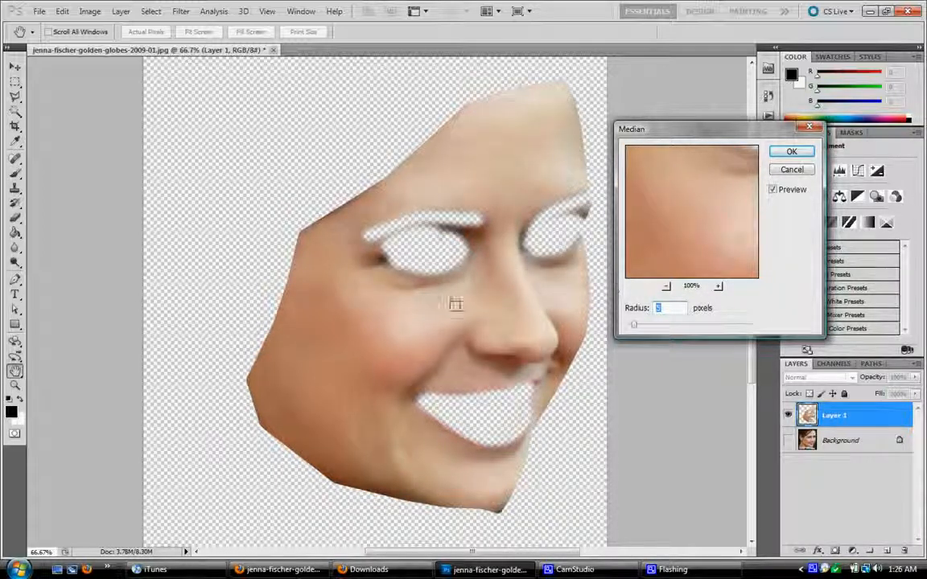
{"action": "left_click", "coordinate": [791, 152]}
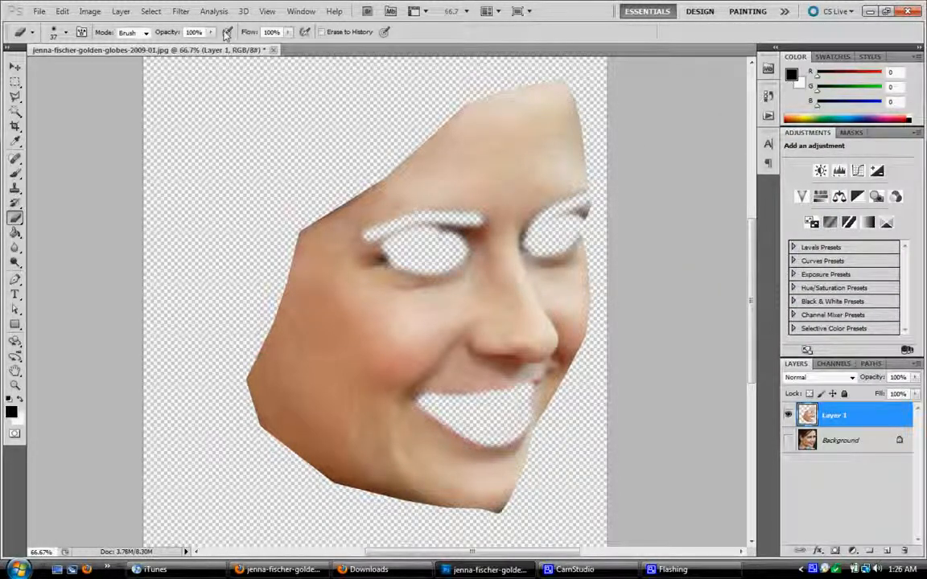
Step: Apply a Gaussian Blur with a radius of about 1.7 pixels to Layer 1, and show the Background layer again
{"action": "left_click", "coordinate": [178, 12]}
{"action": "mouse_move", "coordinate": [213, 12]}
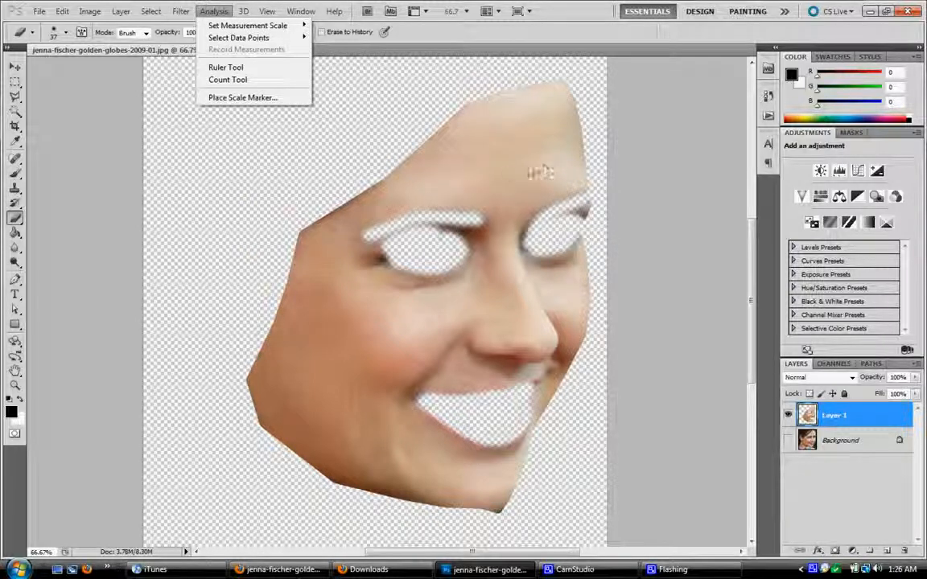
{"action": "mouse_move", "coordinate": [179, 16]}
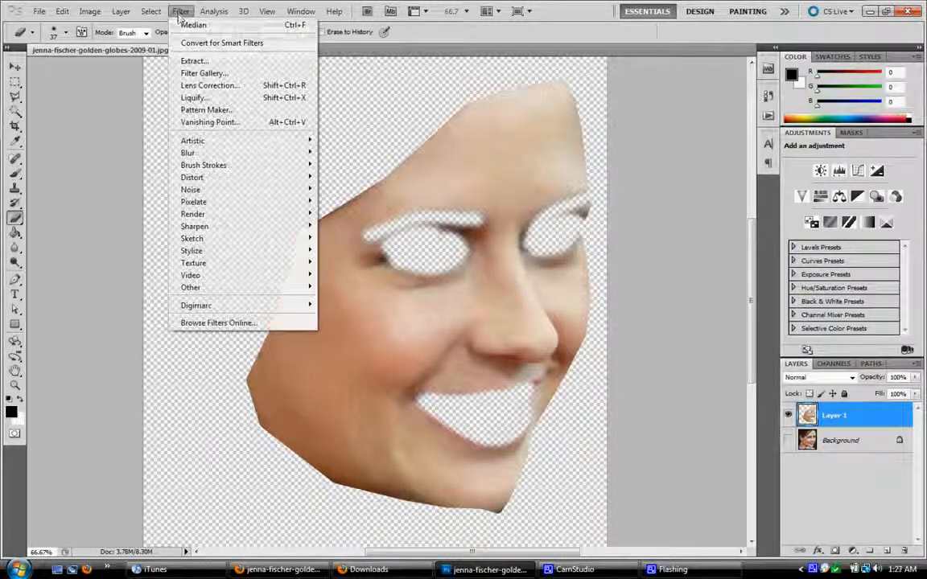
{"action": "mouse_move", "coordinate": [193, 152]}
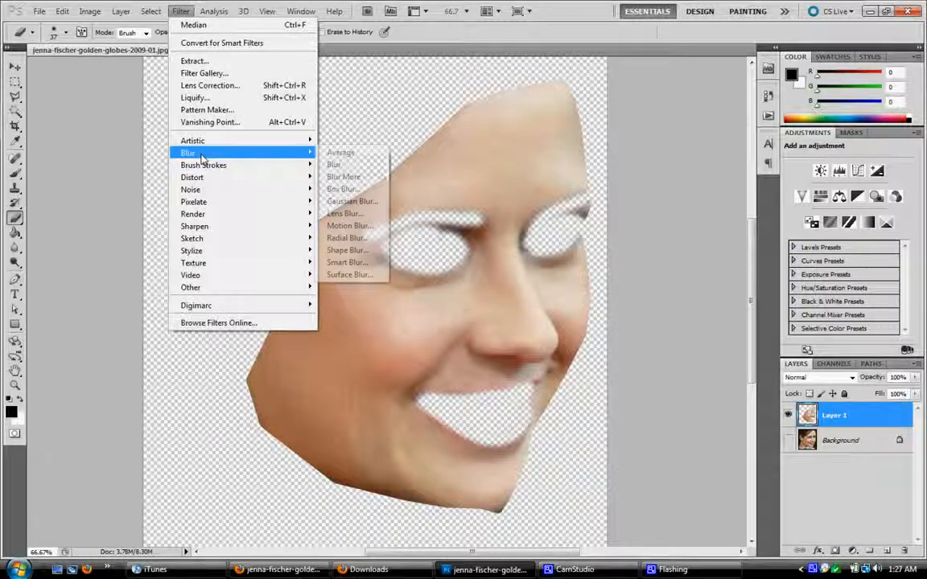
{"action": "left_click", "coordinate": [346, 201]}
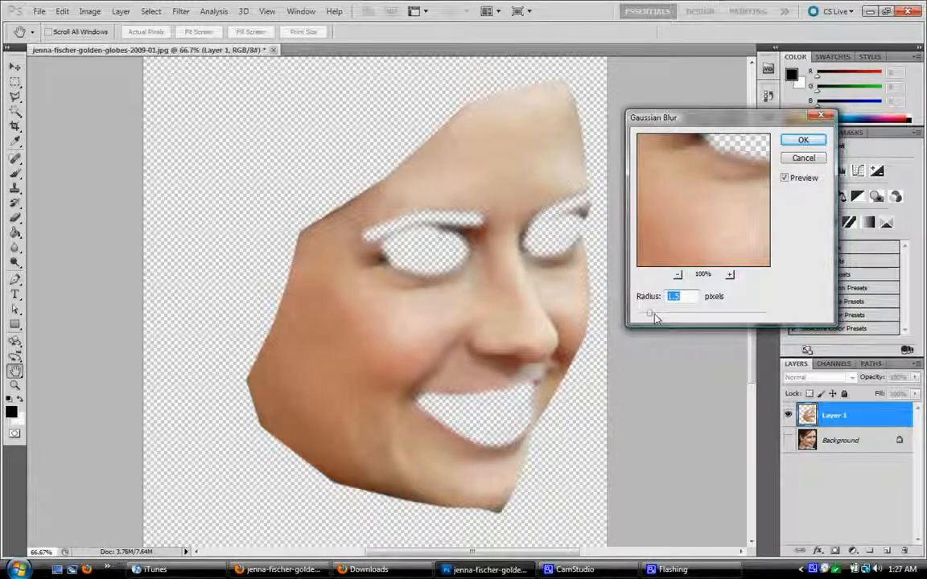
{"action": "left_click_drag", "start_coordinate": [682, 207], "coordinate": [720, 203]}
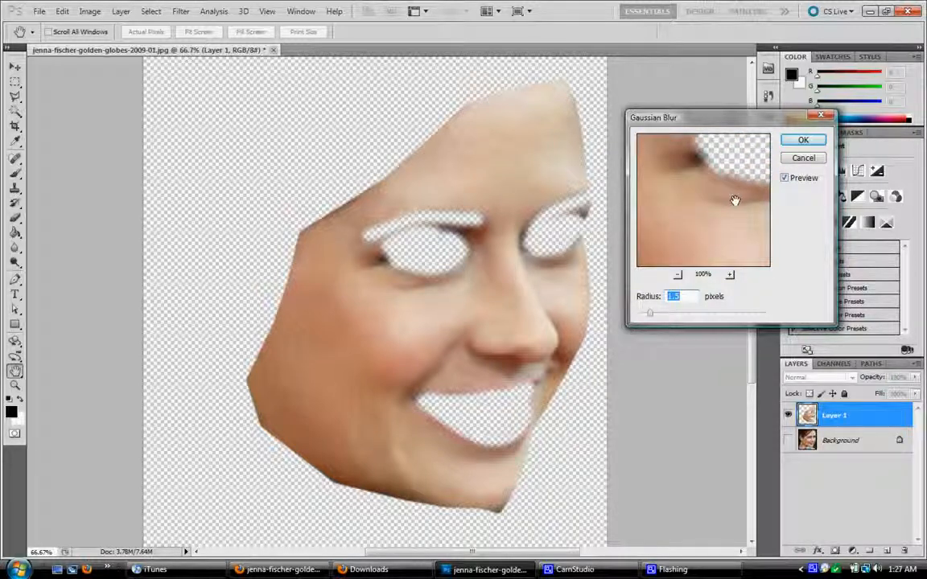
{"action": "left_click_drag", "start_coordinate": [653, 315], "coordinate": [652, 317]}
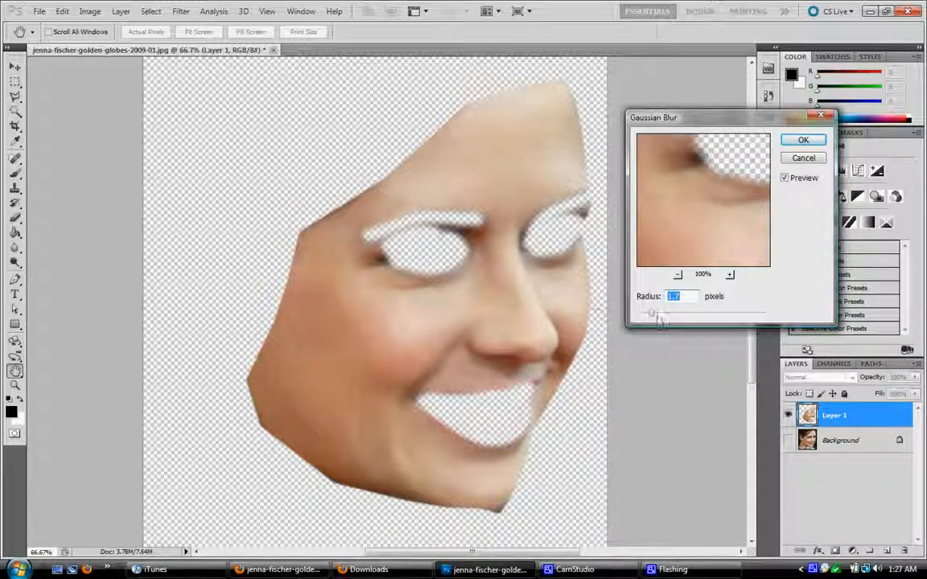
{"action": "left_click_drag", "start_coordinate": [653, 318], "coordinate": [654, 317]}
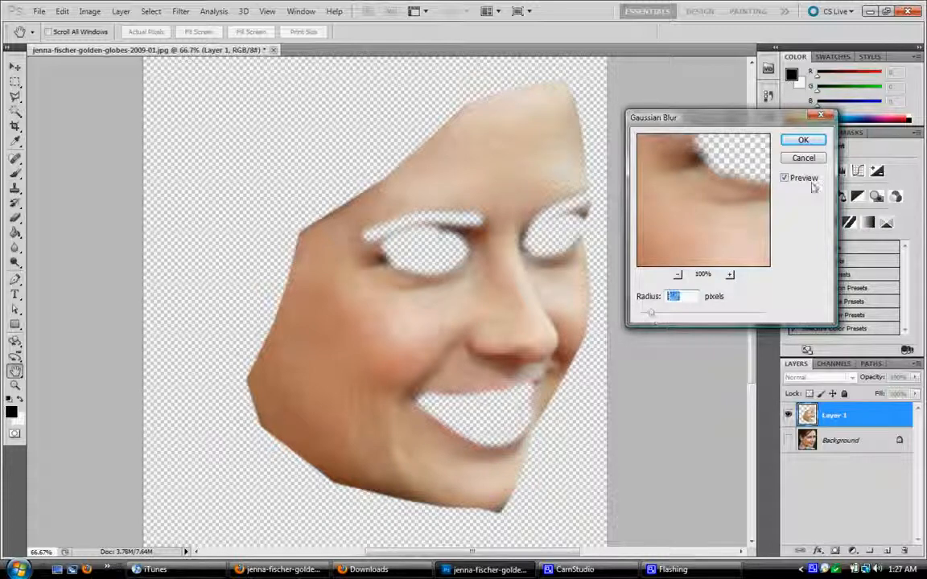
{"action": "left_click", "coordinate": [803, 141]}
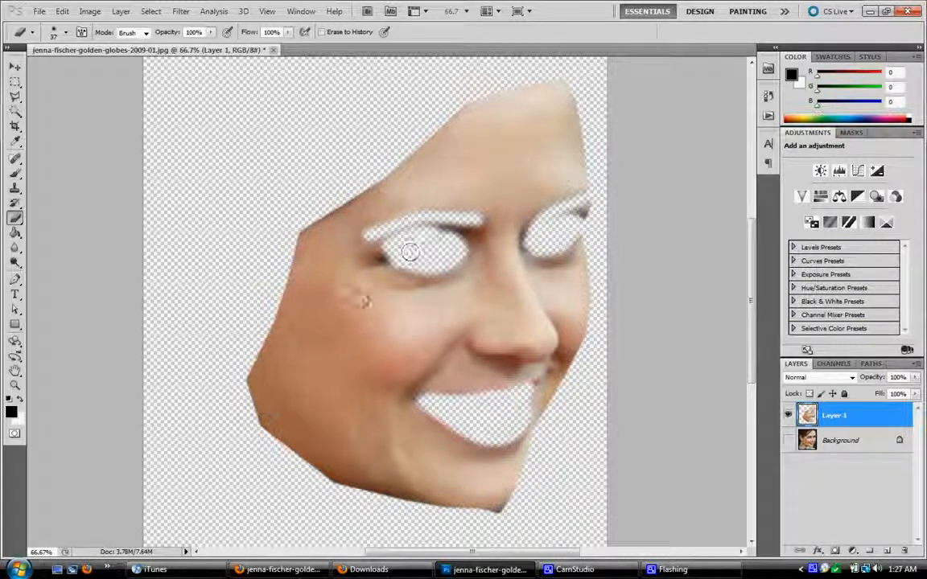
{"action": "left_click", "coordinate": [788, 440]}
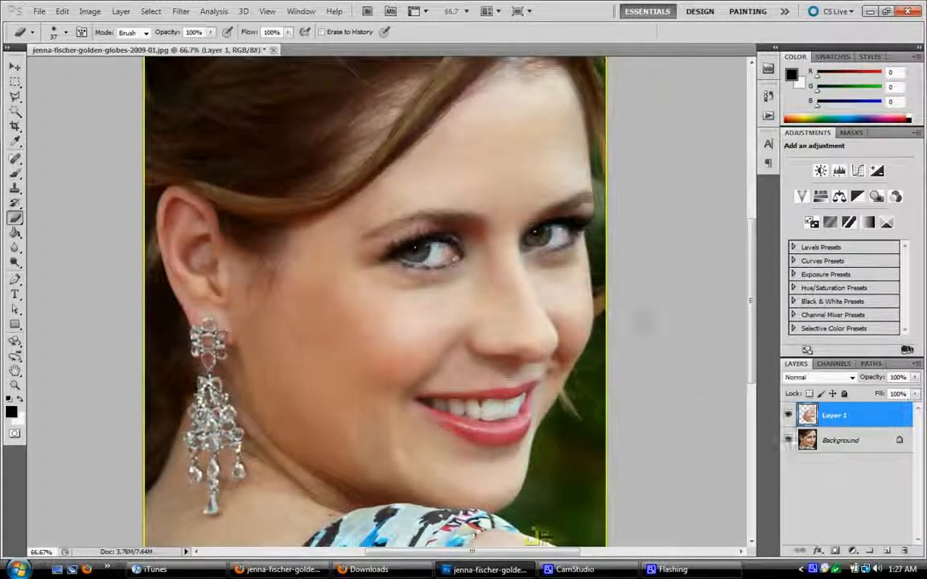